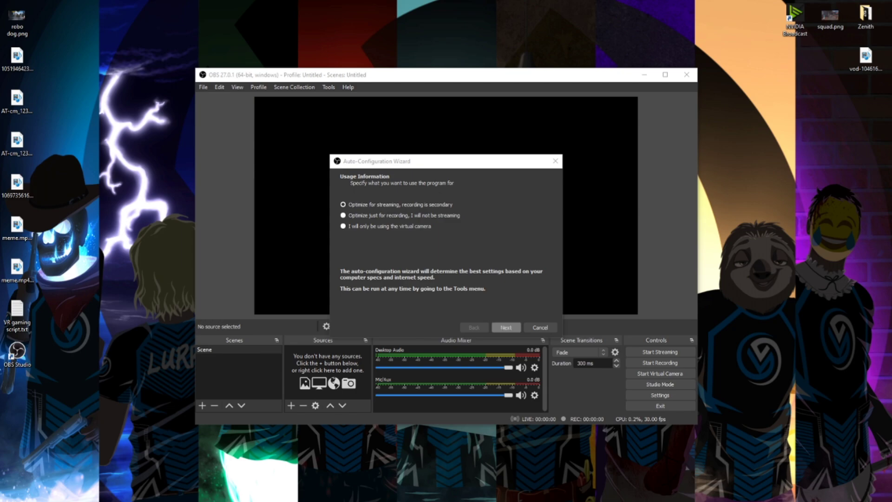
{"action": "left_click", "coordinate": [506, 327]}
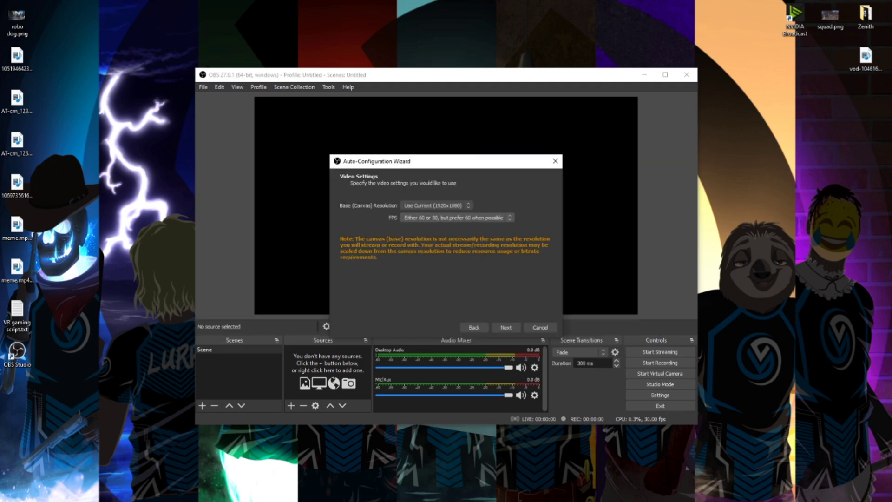
{"action": "left_click", "coordinate": [457, 217]}
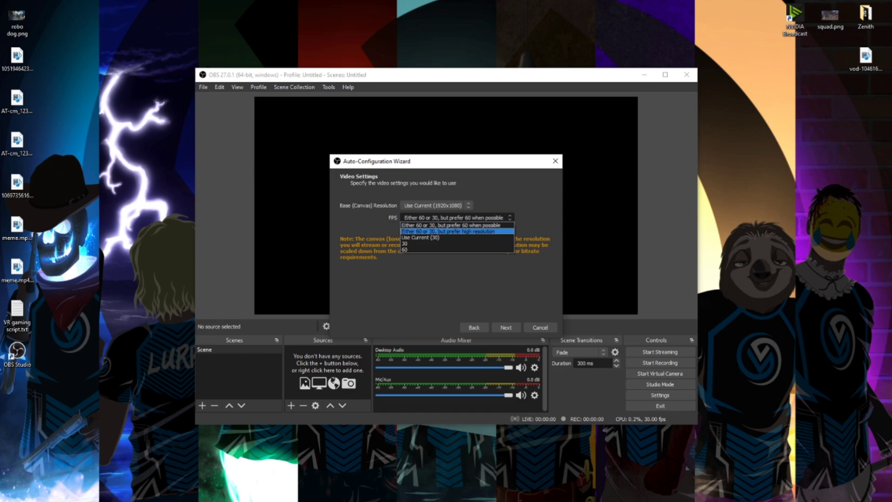
{"action": "left_click", "coordinate": [451, 225]}
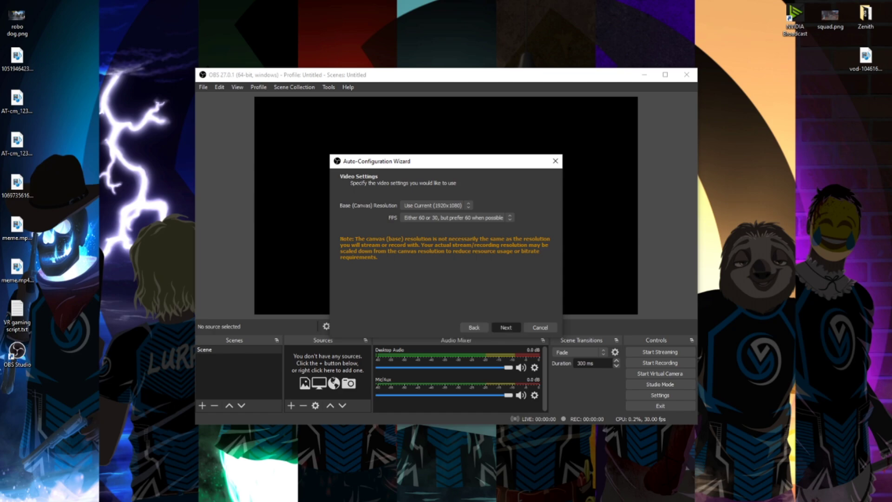
{"action": "left_click", "coordinate": [506, 328]}
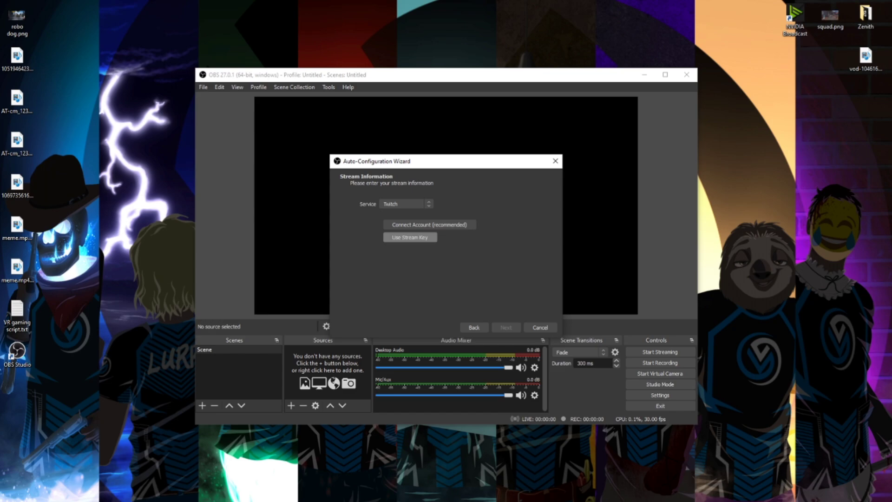
{"action": "left_click", "coordinate": [429, 224]}
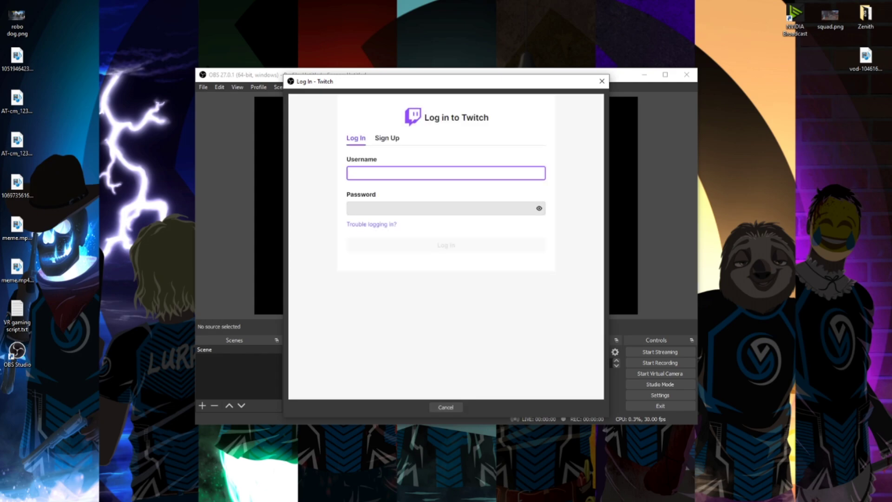
{"action": "left_click", "coordinate": [445, 407]}
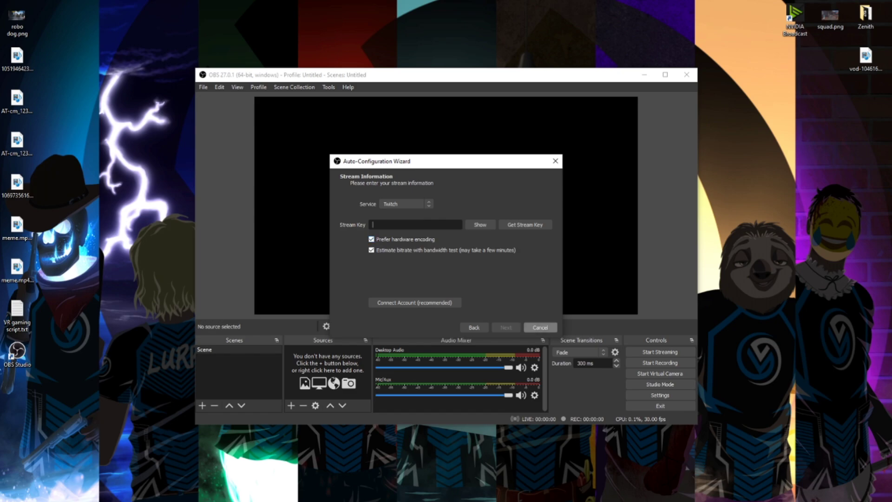
{"action": "left_click", "coordinate": [540, 327]}
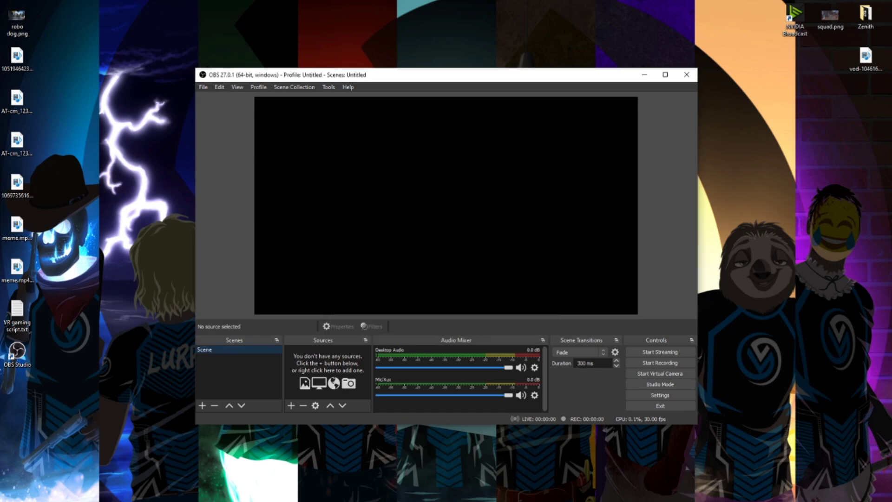
Rename the default scene to "Main Video Scene"
{"action": "left_click_drag", "start_coordinate": [397, 78], "coordinate": [392, 64]}
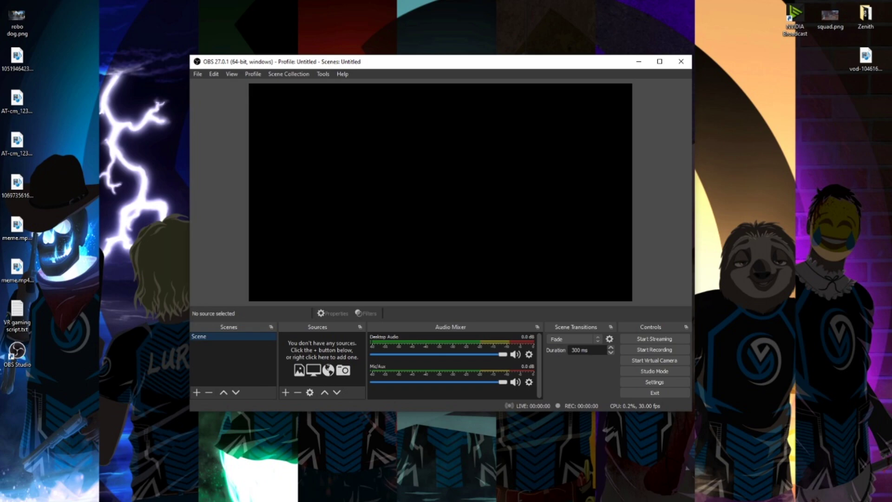
{"action": "right_click", "coordinate": [204, 335]}
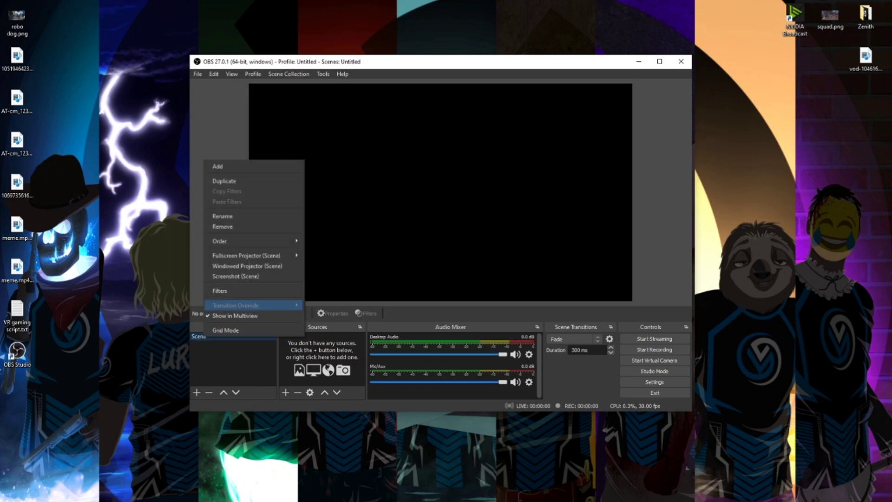
{"action": "left_click", "coordinate": [225, 215]}
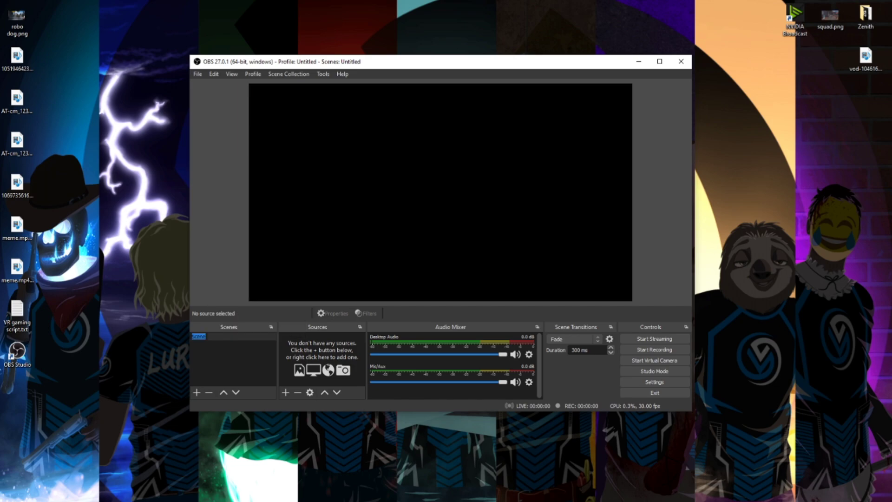
{"action": "type", "text": "Main Video Scene"}
{"action": "key", "text": "Return"}
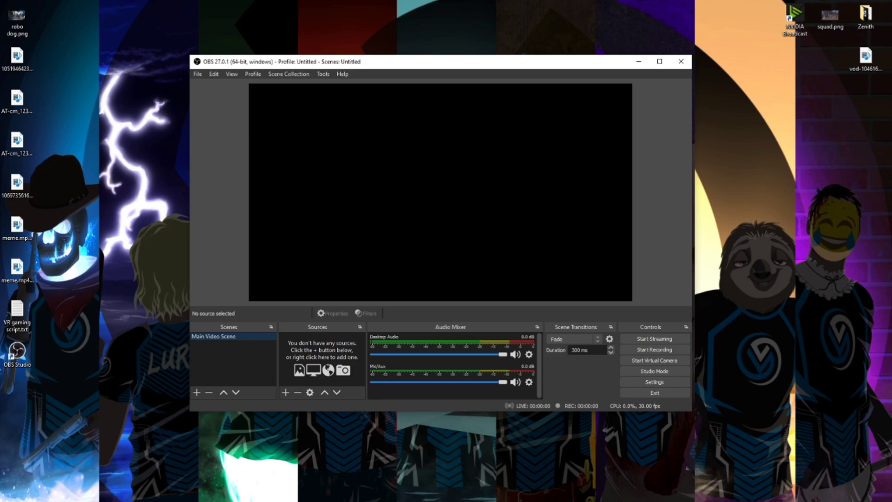
{"action": "left_click", "coordinate": [233, 365]}
Add a new Display Capture source that captures Display 1, the 1920x1080 primary monitor
{"action": "left_click", "coordinate": [285, 393]}
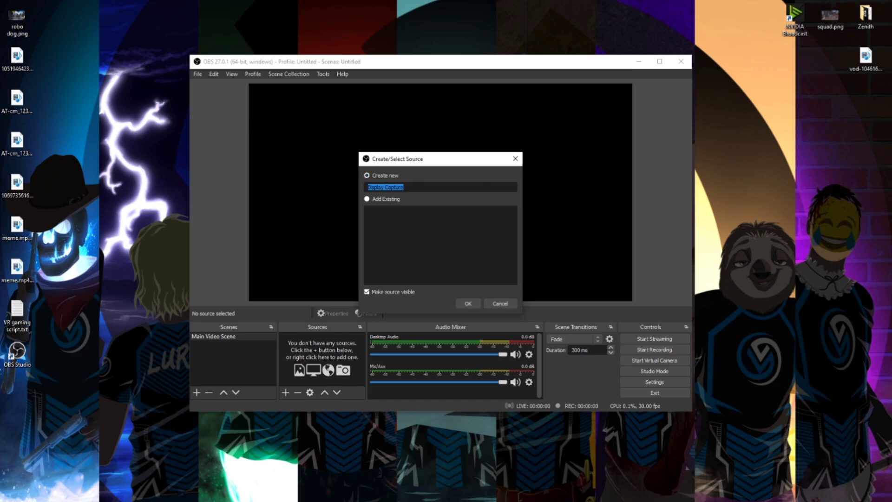
{"action": "left_click", "coordinate": [468, 303]}
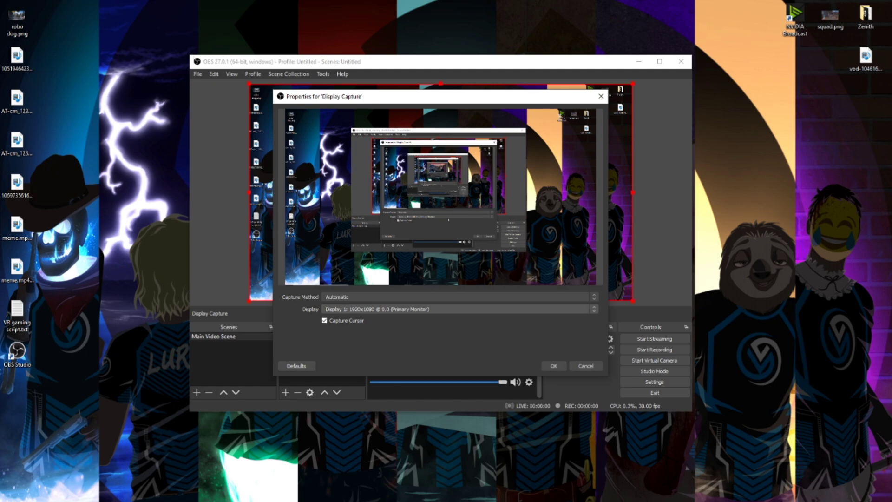
{"action": "left_click", "coordinate": [409, 309]}
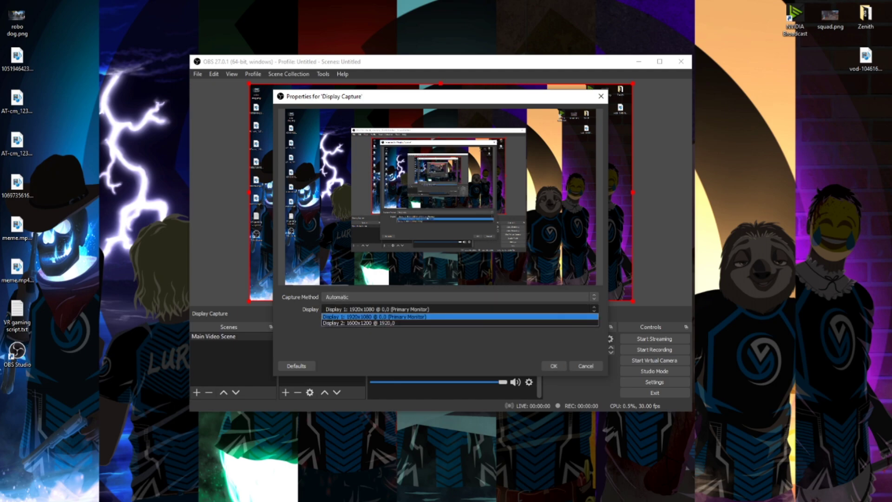
{"action": "left_click", "coordinate": [409, 316]}
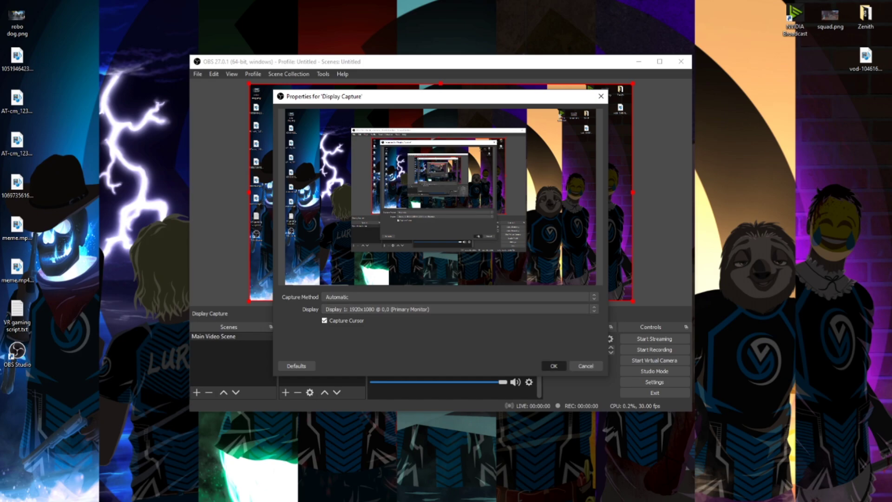
{"action": "left_click", "coordinate": [554, 366]}
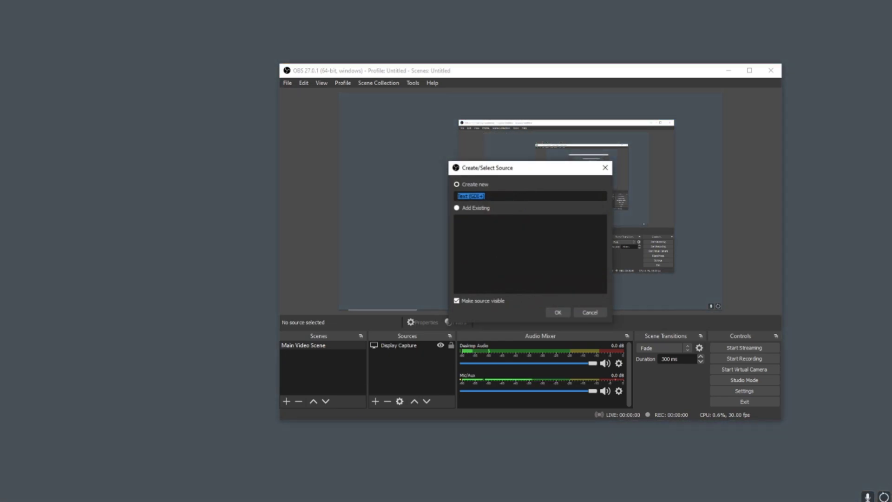
Create the Text (GDI+) source with the text "Tacos plz"
{"action": "key", "text": "Return"}
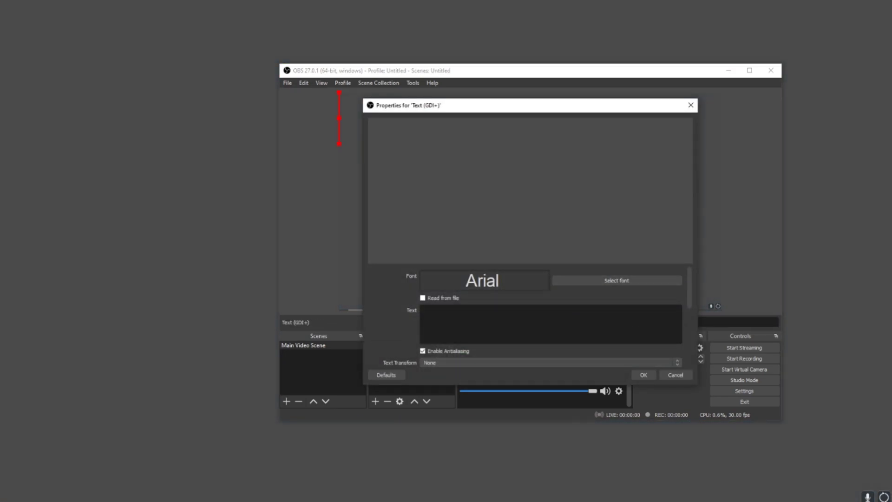
{"action": "type", "text": "Tacos"}
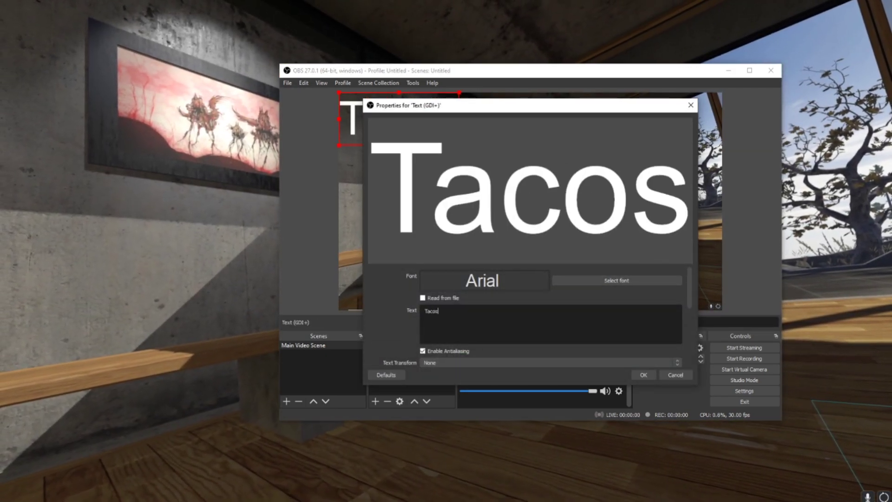
{"action": "type", "text": " plz"}
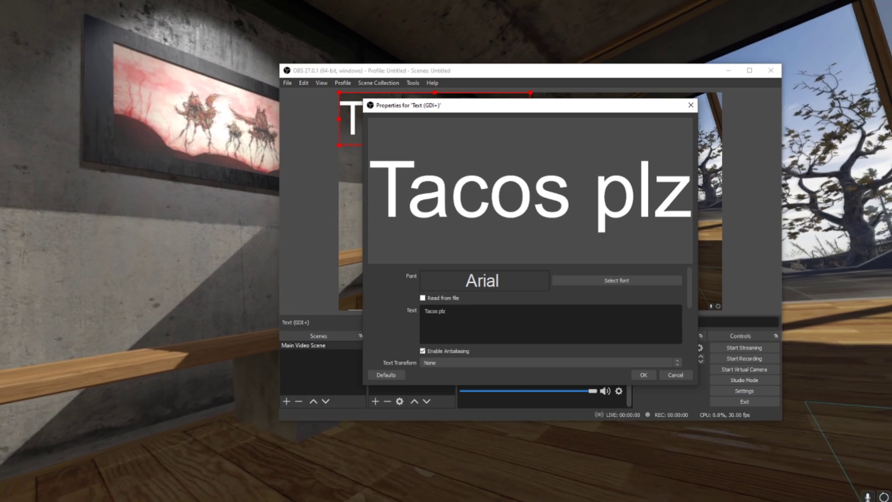
{"action": "left_click", "coordinate": [644, 375]}
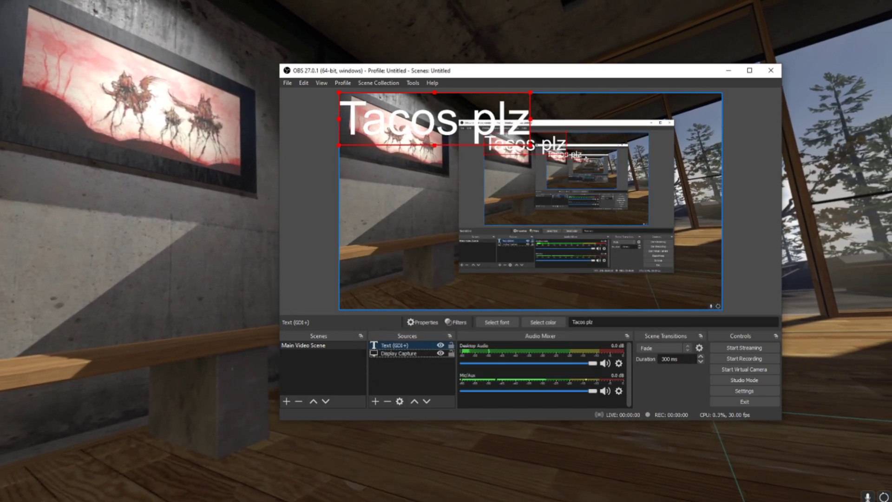
Move the Display Capture source above the text source, and return the text source to the front of the source order
{"action": "left_click", "coordinate": [576, 152]}
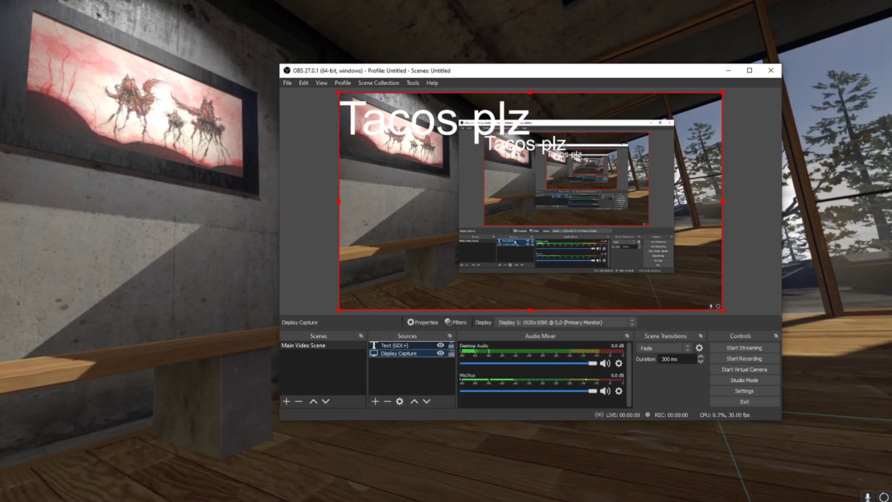
{"action": "left_click_drag", "start_coordinate": [407, 353], "coordinate": [408, 343]}
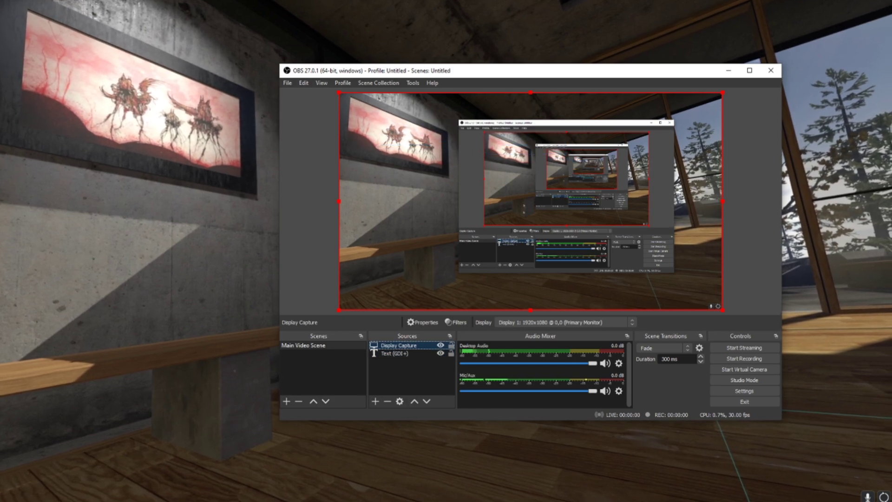
{"action": "left_click", "coordinate": [394, 353]}
{"action": "left_click_drag", "start_coordinate": [393, 353], "coordinate": [395, 346]}
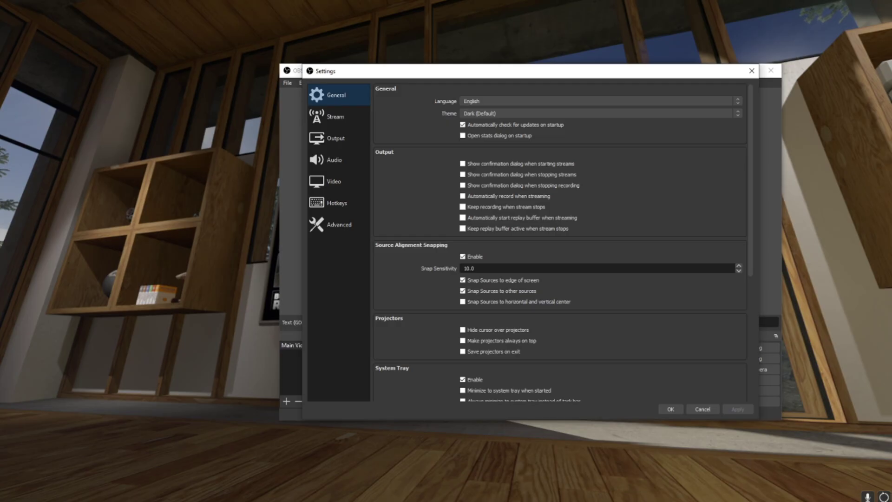
Examine the general and stream settings, and the video bitrate and encoder options for streaming output
{"action": "scroll", "coordinate": [560, 241], "scroll_direction": "down", "scroll_amount": 3}
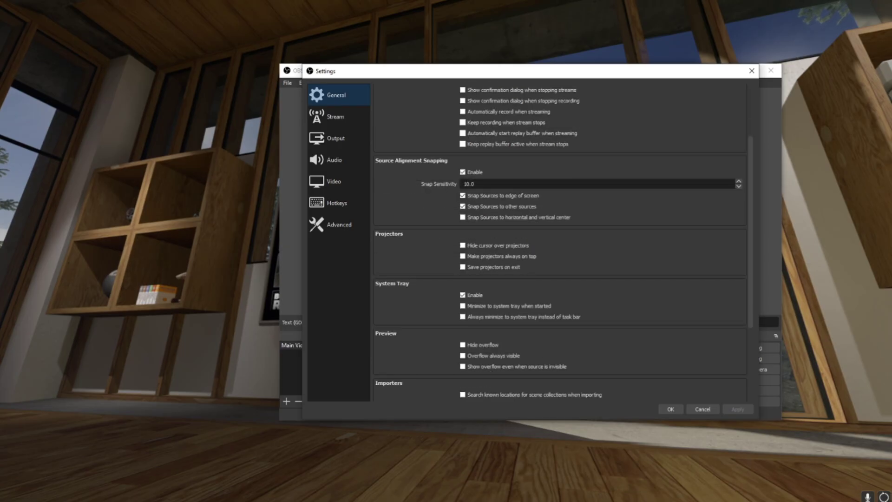
{"action": "scroll", "coordinate": [560, 241], "scroll_direction": "down", "scroll_amount": 3}
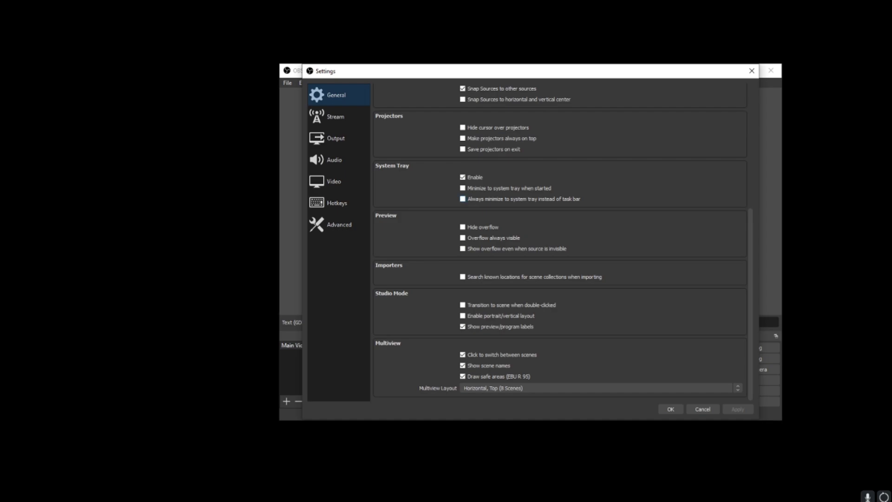
{"action": "scroll", "coordinate": [520, 199], "scroll_direction": "up", "scroll_amount": 7}
{"action": "left_click", "coordinate": [339, 116]}
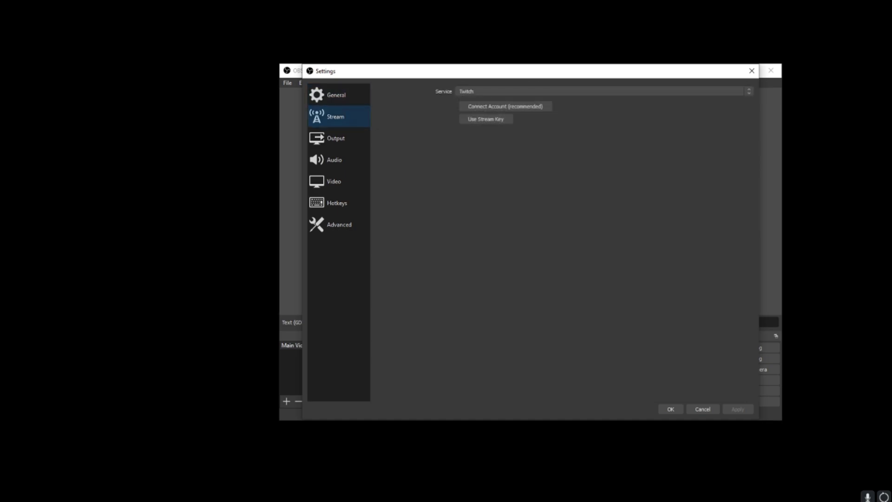
{"action": "left_click", "coordinate": [338, 138]}
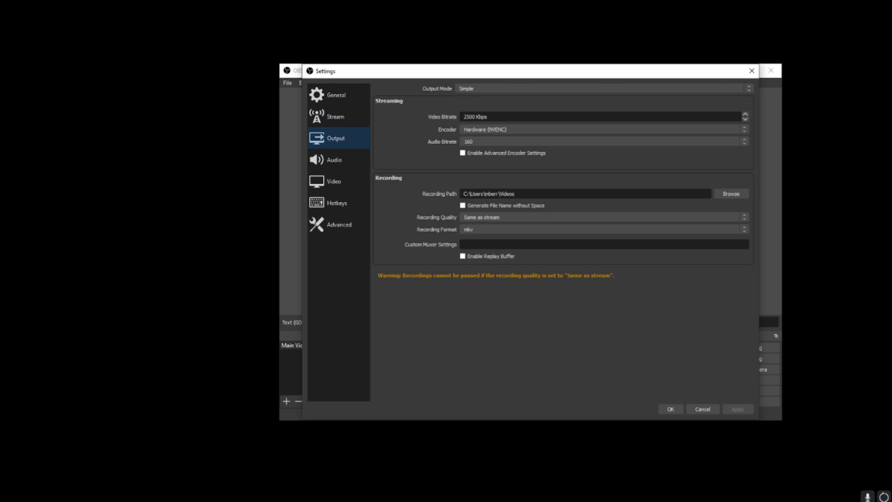
{"action": "key", "text": "ctrl+a"}
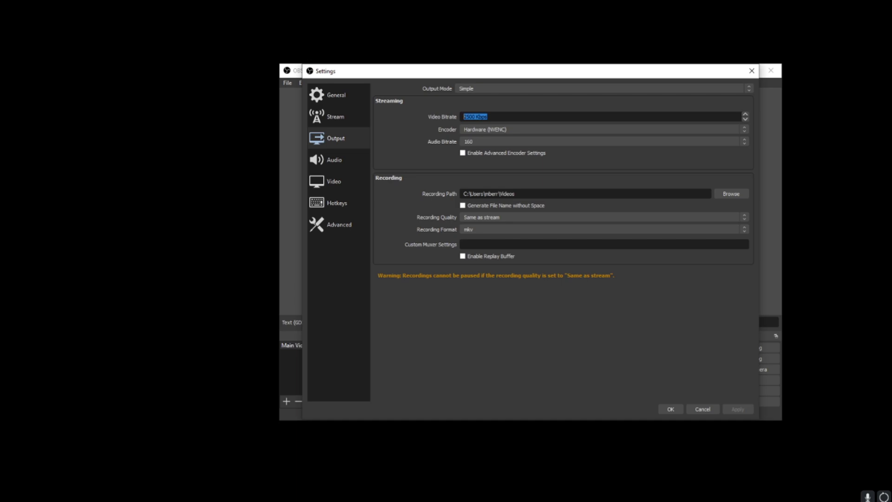
{"action": "left_click", "coordinate": [508, 117]}
{"action": "left_click", "coordinate": [509, 129]}
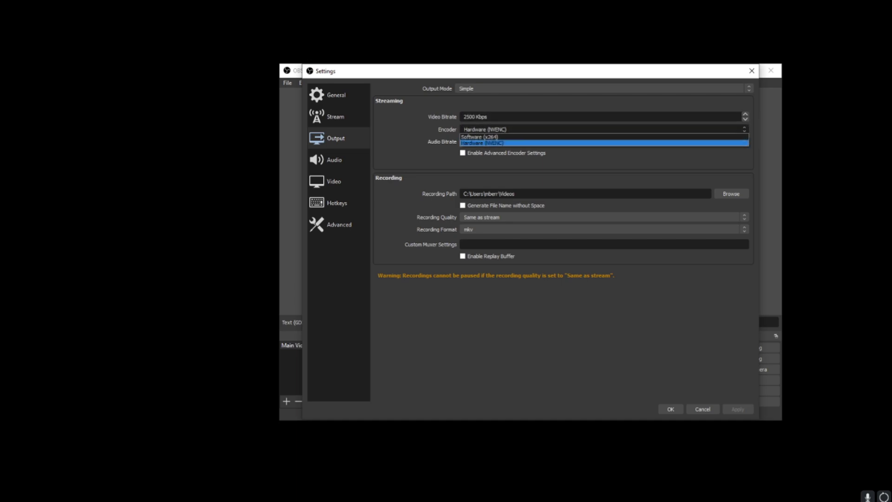
{"action": "key", "text": "Return"}
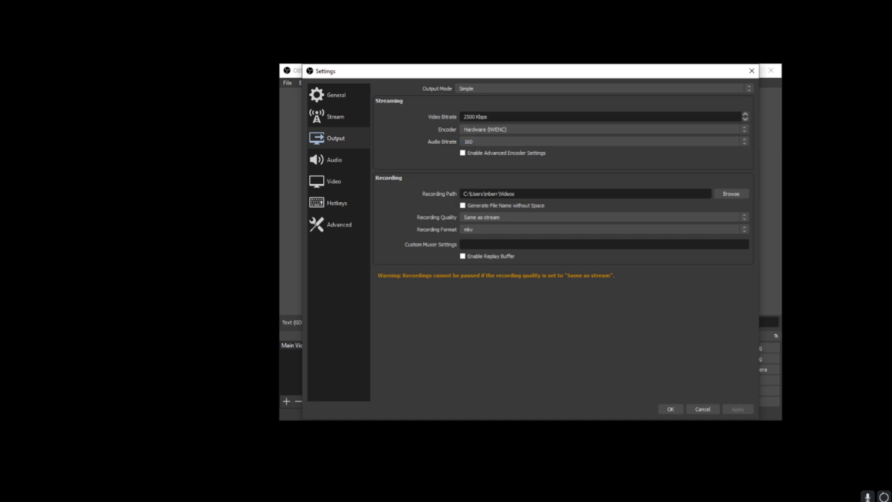
{"action": "double_click", "coordinate": [470, 116]}
Enable the advanced encoder settings, examine the encoder presets, and disable the advanced encoder settings again
{"action": "left_click", "coordinate": [462, 153]}
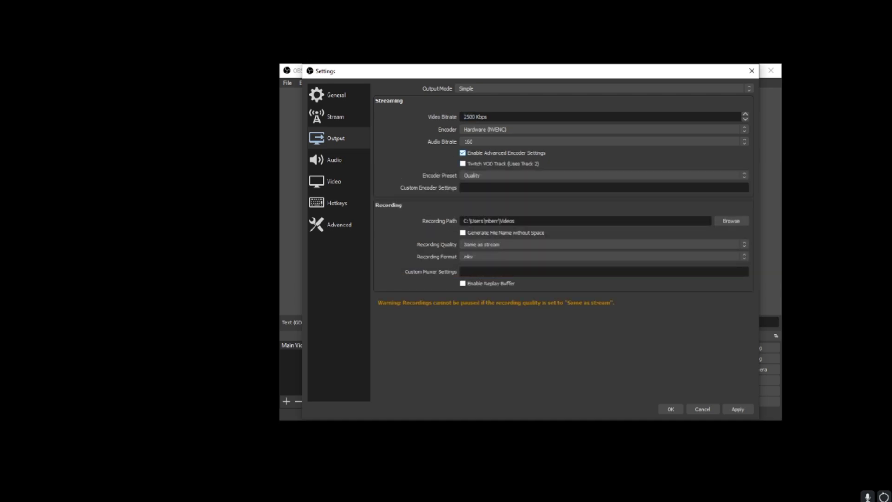
{"action": "left_click", "coordinate": [604, 176]}
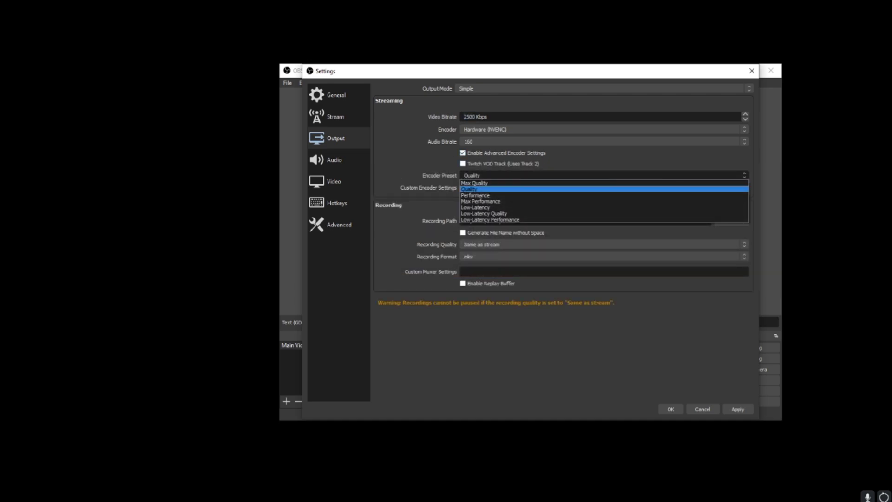
{"action": "left_click", "coordinate": [604, 175]}
{"action": "left_click", "coordinate": [604, 176]}
{"action": "left_click", "coordinate": [463, 153]}
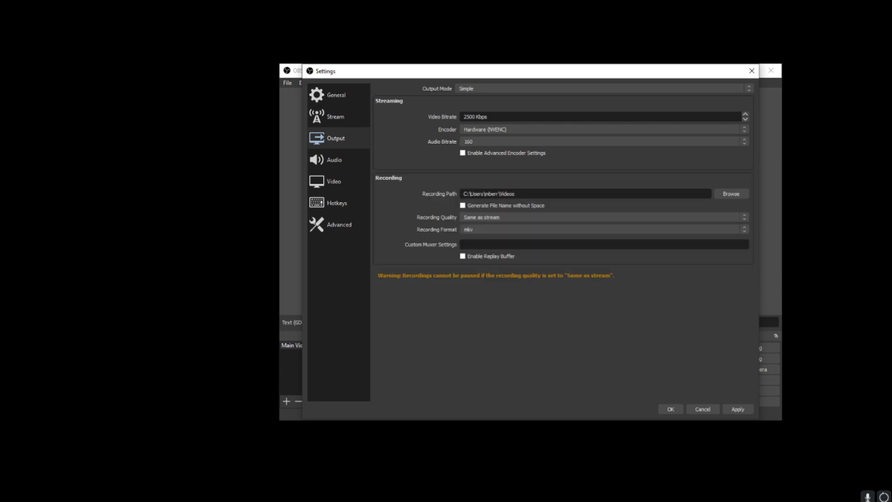
Set the streaming video bitrate to 4000 Kbps, apply the change, and open the audio settings
{"action": "left_click_drag", "start_coordinate": [489, 117], "coordinate": [461, 117]}
{"action": "type", "text": "4000"}
{"action": "left_click", "coordinate": [738, 409]}
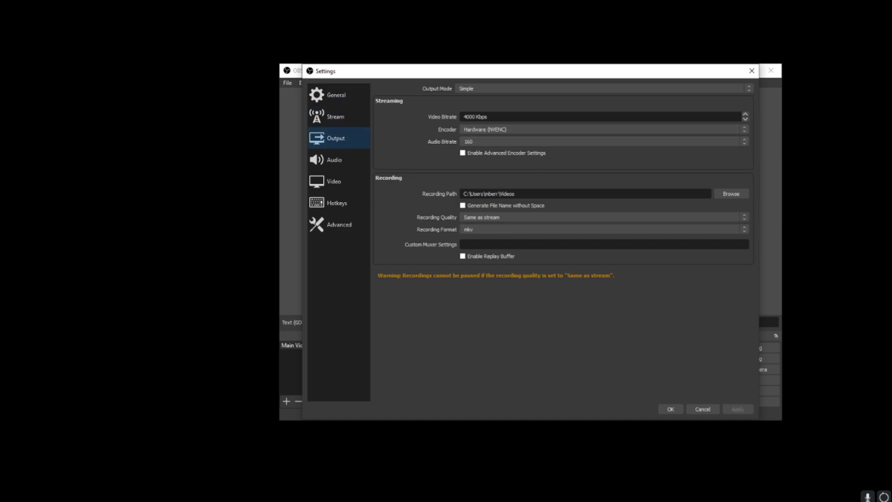
{"action": "left_click", "coordinate": [338, 160]}
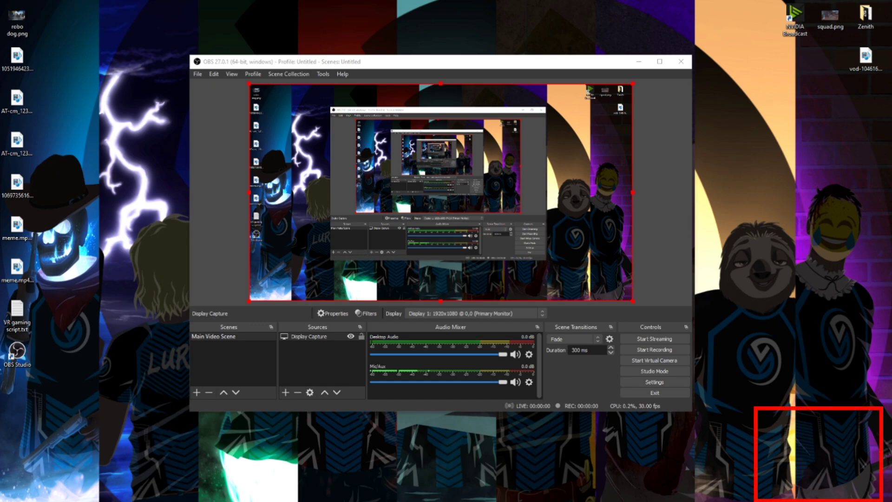
Switch the VR View mirror to Left Eye, to Right Eye, and back to Left Eye
{"action": "mouse_move", "coordinate": [812, 499]}
{"action": "right_click", "coordinate": [812, 498]}
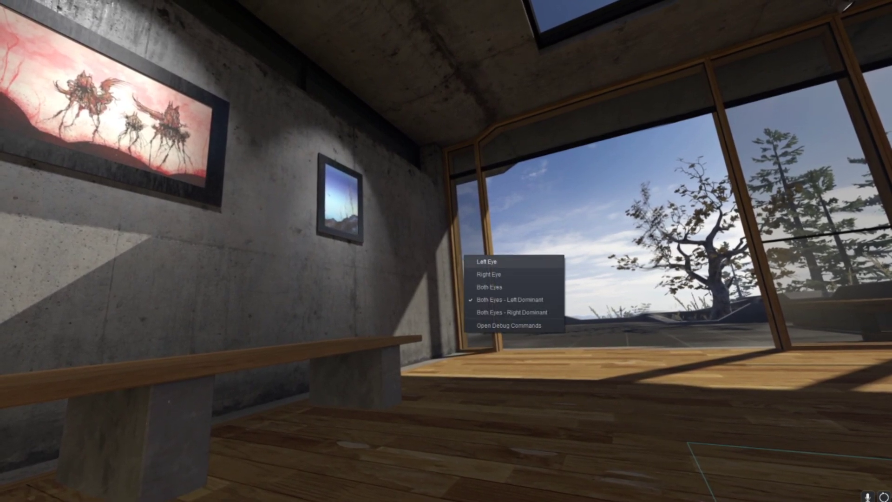
{"action": "left_click", "coordinate": [487, 262]}
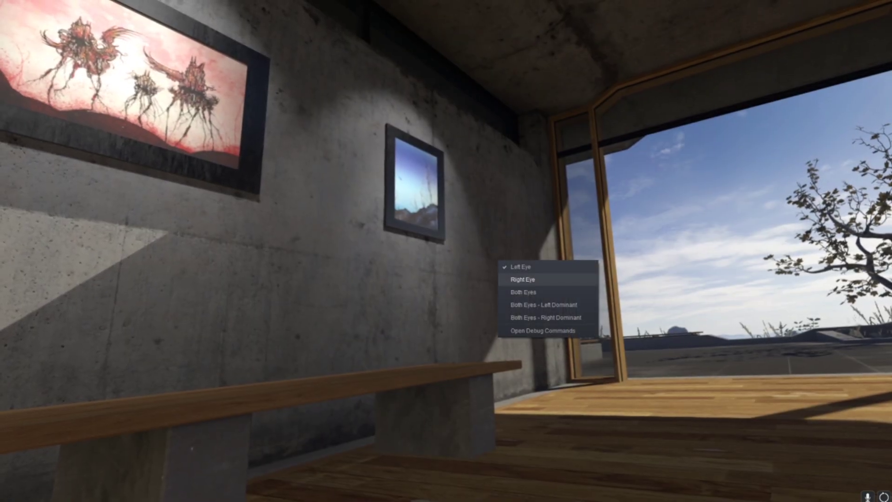
{"action": "left_click", "coordinate": [522, 279]}
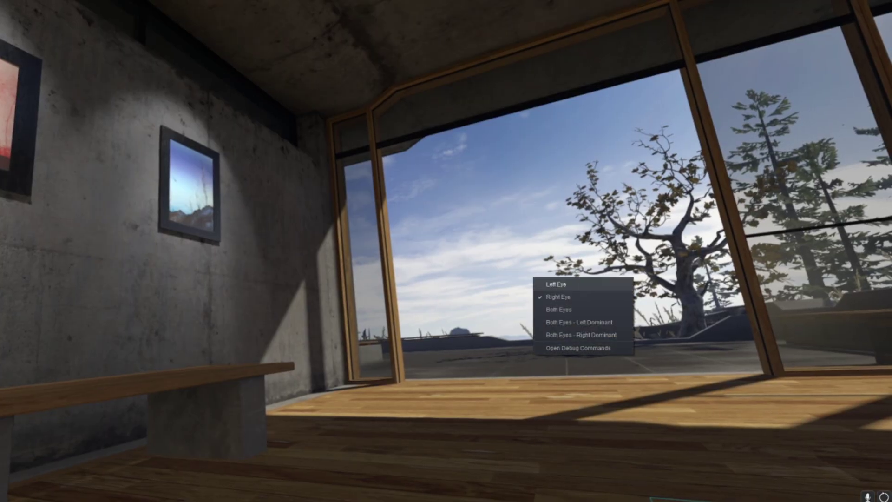
{"action": "left_click", "coordinate": [555, 284]}
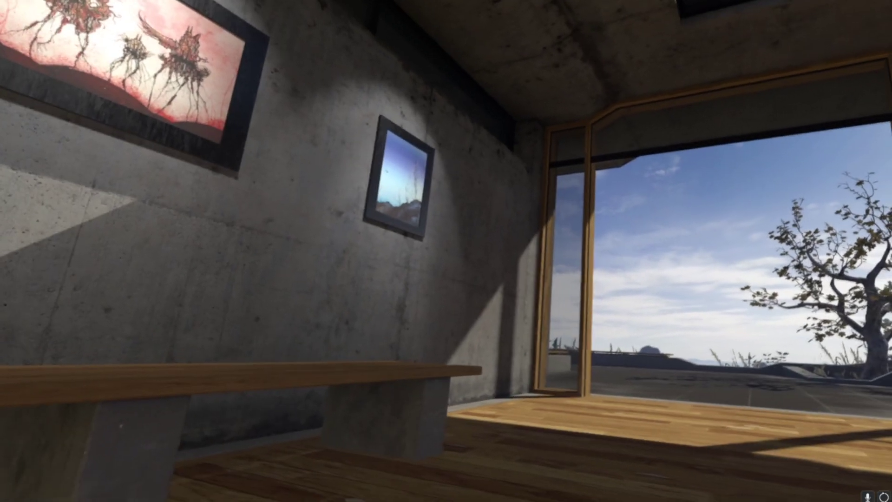
Show Both Eyes in the VR View mirror, and set it to Both Eyes - Left Dominant
{"action": "right_click", "coordinate": [535, 277]}
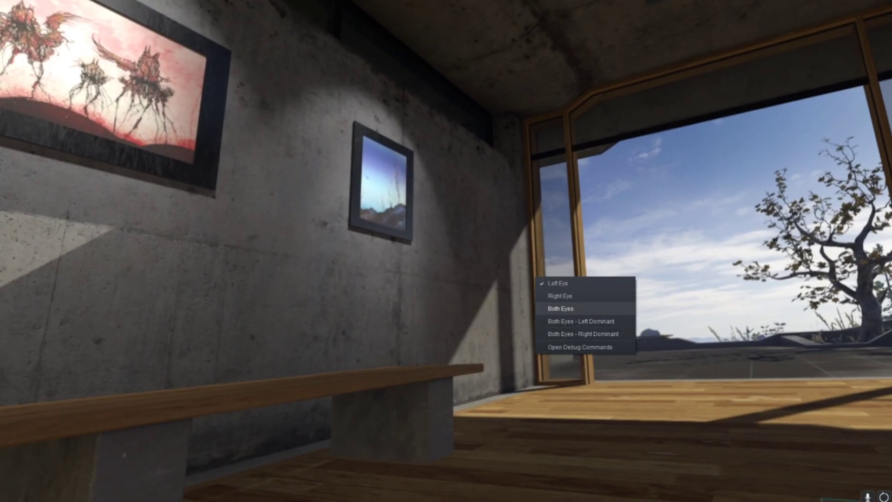
{"action": "left_click", "coordinate": [560, 308]}
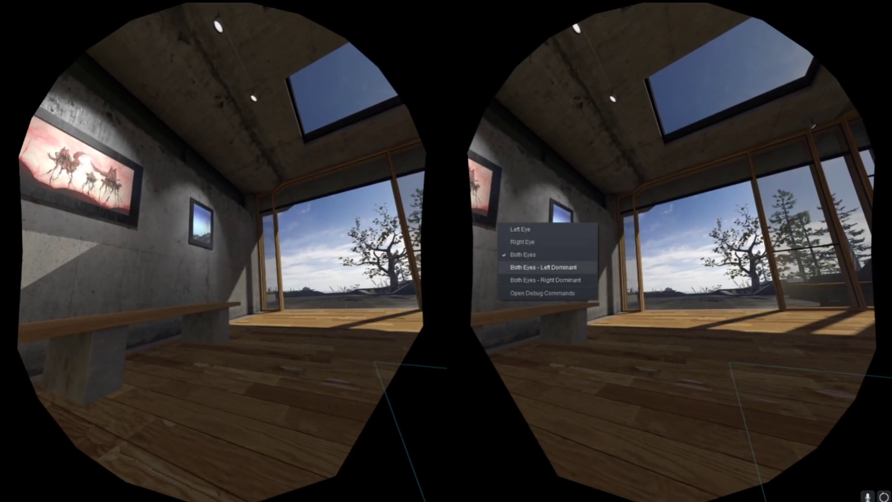
{"action": "left_click", "coordinate": [543, 267]}
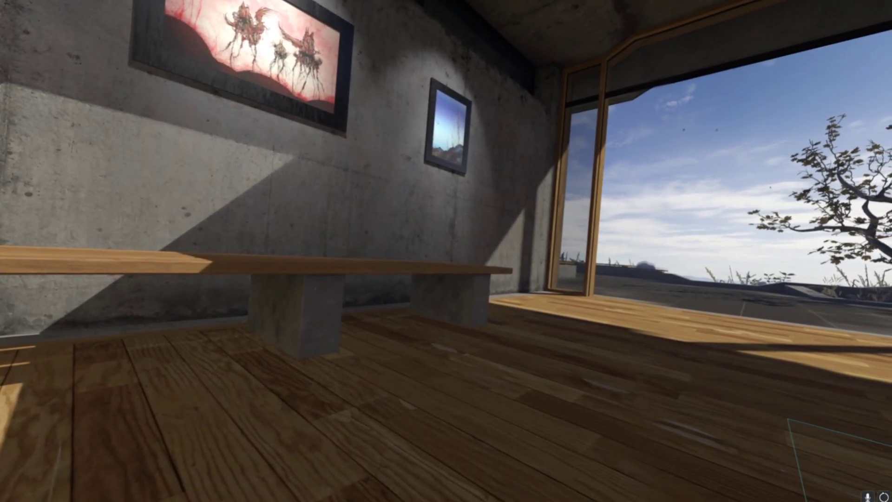
Switch to OBS Studio, deselect the Display Capture source, and examine the source types available for the scene
{"action": "key", "text": "alt+Tab"}
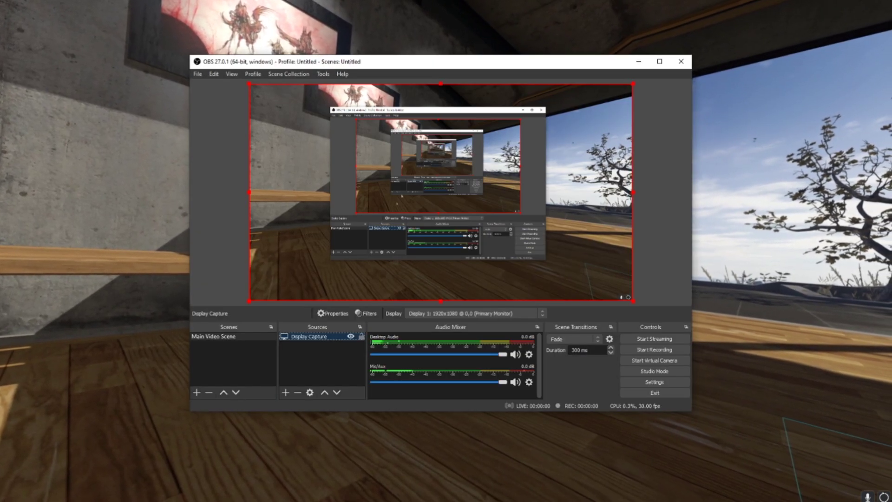
{"action": "left_click", "coordinate": [299, 364]}
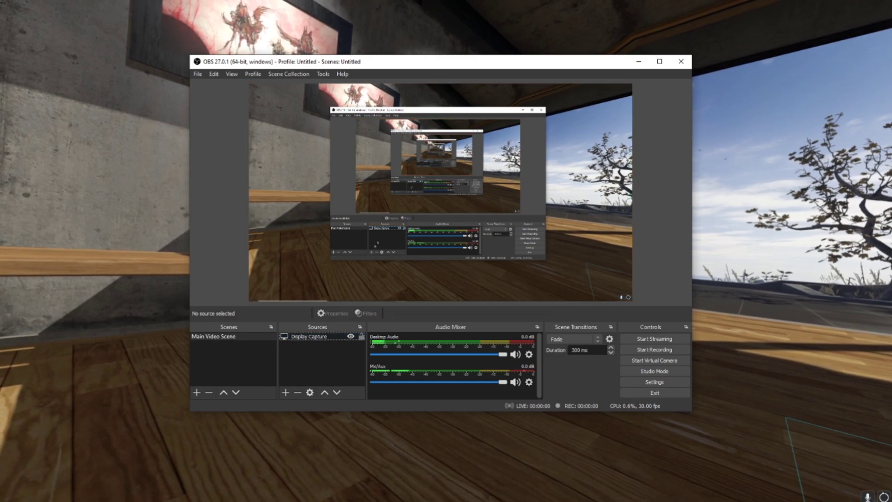
{"action": "left_click", "coordinate": [285, 392]}
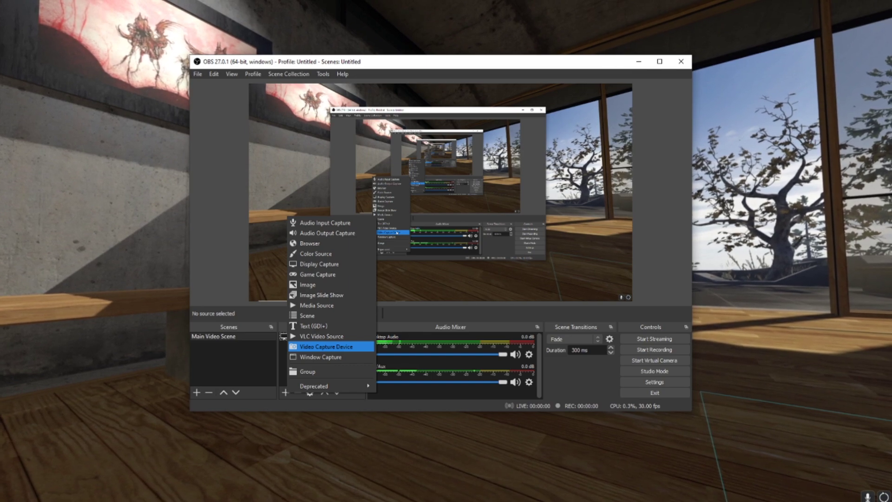
{"action": "left_click", "coordinate": [456, 64]}
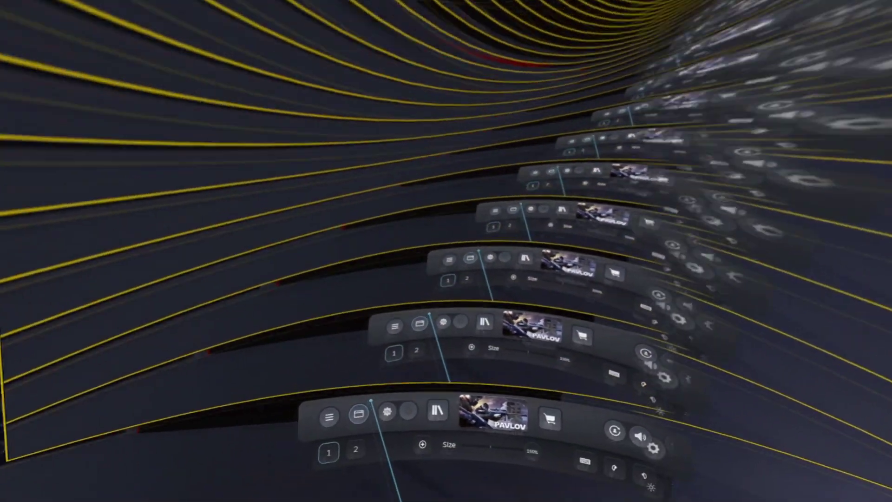
Show the Twitch chat window in the SteamVR dashboard and dock it on the left controller
{"action": "left_click", "coordinate": [466, 334]}
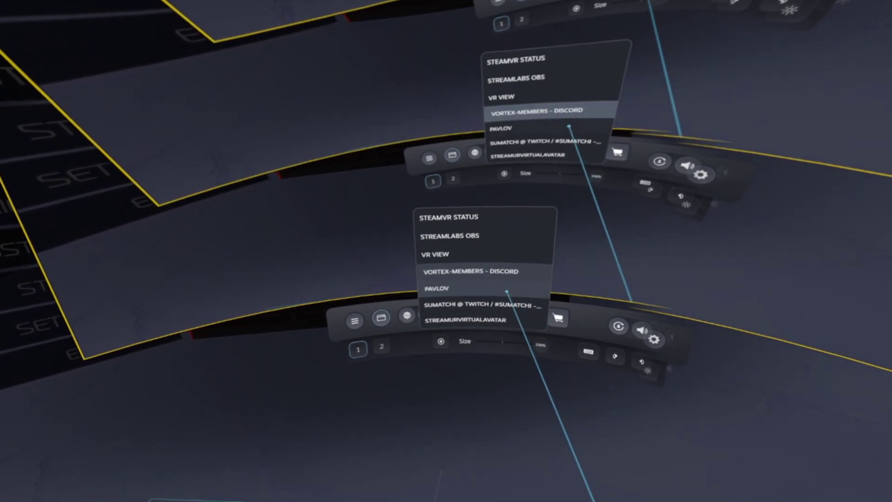
{"action": "left_click", "coordinate": [484, 304]}
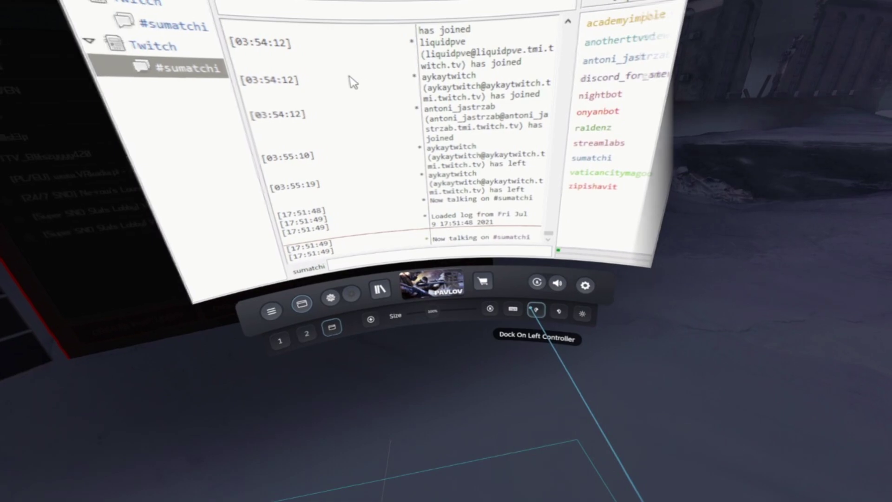
{"action": "left_click", "coordinate": [536, 309]}
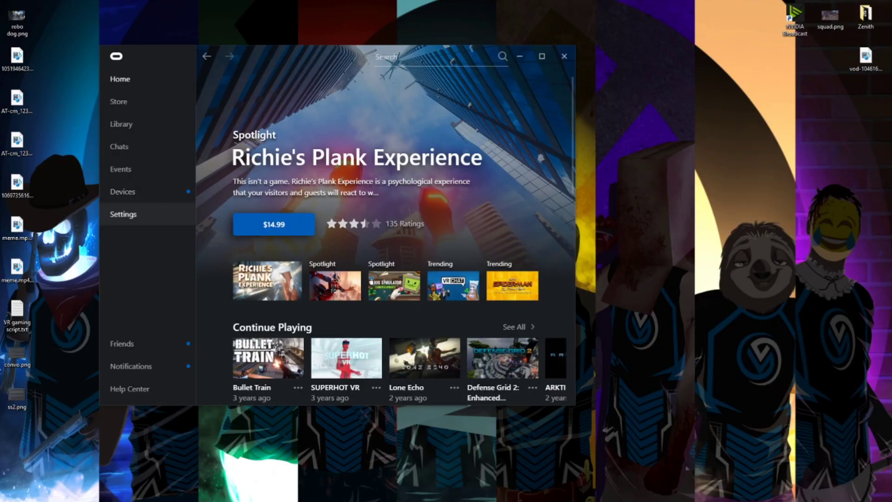
Look up the library locations in the general settings of the Oculus app
{"action": "left_click", "coordinate": [123, 214]}
{"action": "left_click", "coordinate": [407, 102]}
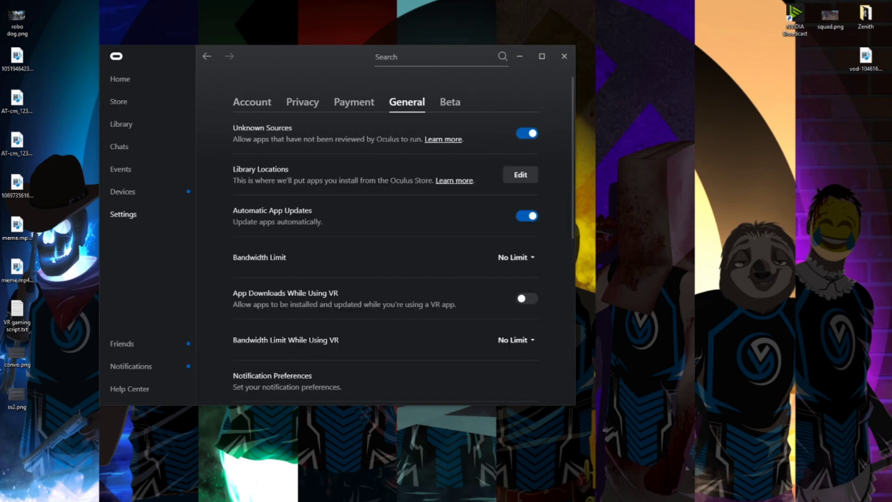
{"action": "left_click", "coordinate": [520, 175]}
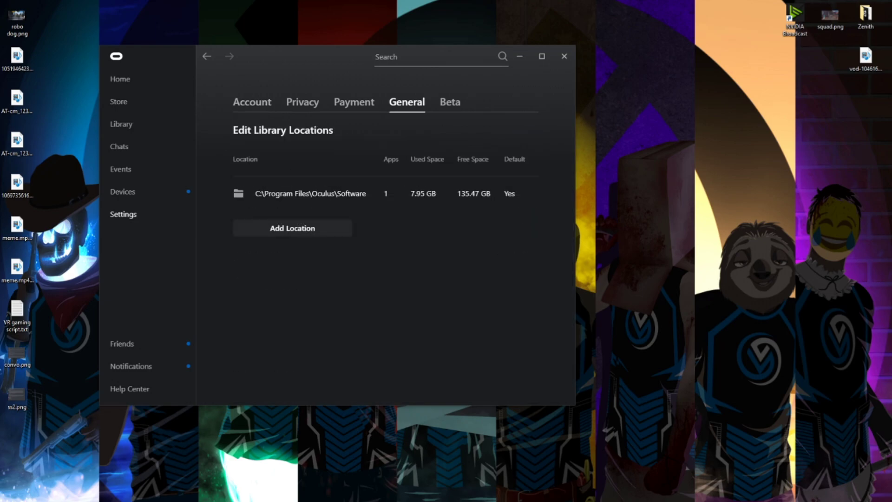
In File Explorer, go to C:\Program Files\Oculus\Support\oculus-diagnostics and launch OculusMirror.exe
{"action": "mouse_move", "coordinate": [284, 501]}
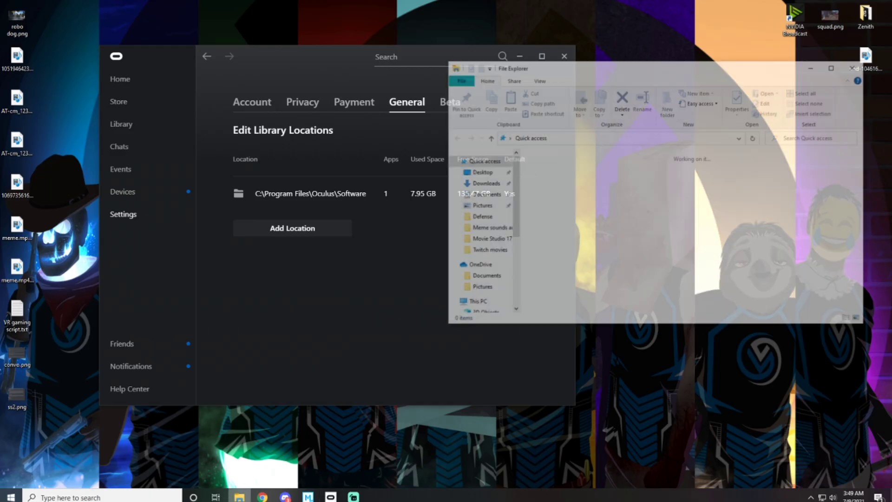
{"action": "scroll", "coordinate": [481, 276], "scroll_direction": "down", "scroll_amount": 1}
{"action": "scroll", "coordinate": [481, 273], "scroll_direction": "down", "scroll_amount": 4}
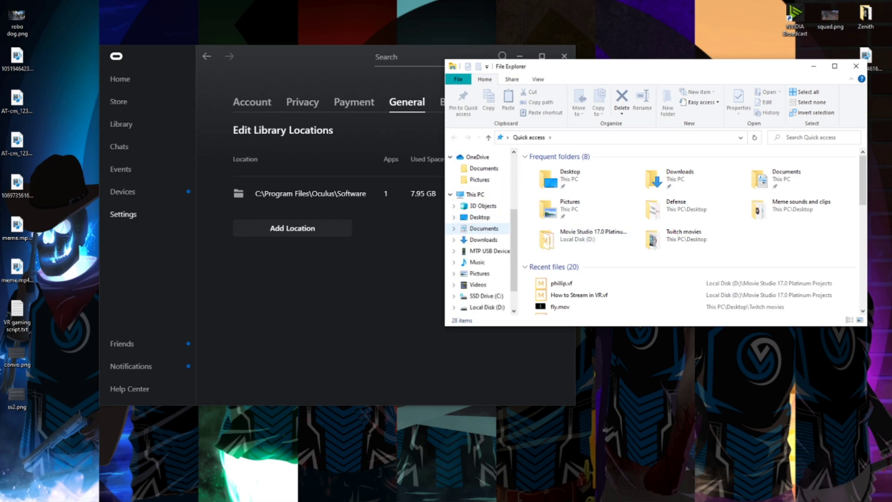
{"action": "left_click", "coordinate": [486, 259]}
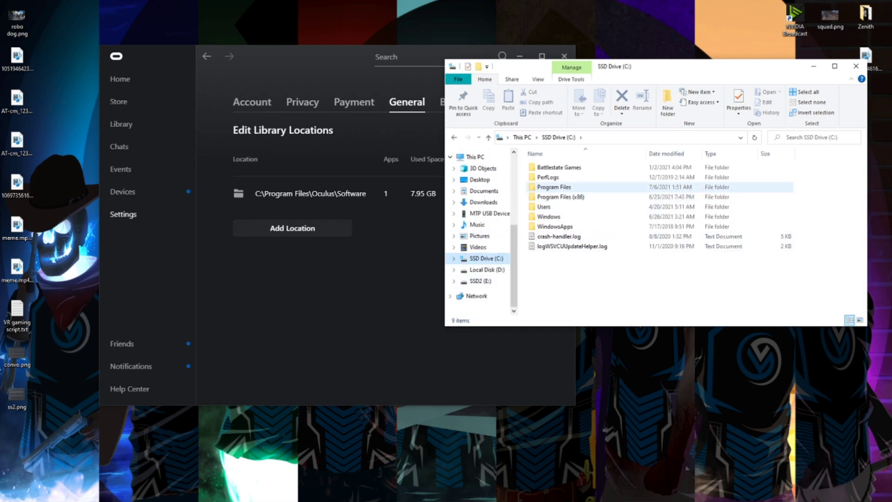
{"action": "double_click", "coordinate": [554, 187]}
{"action": "scroll", "coordinate": [567, 236], "scroll_direction": "down", "scroll_amount": 4}
{"action": "scroll", "coordinate": [567, 260], "scroll_direction": "up", "scroll_amount": 2}
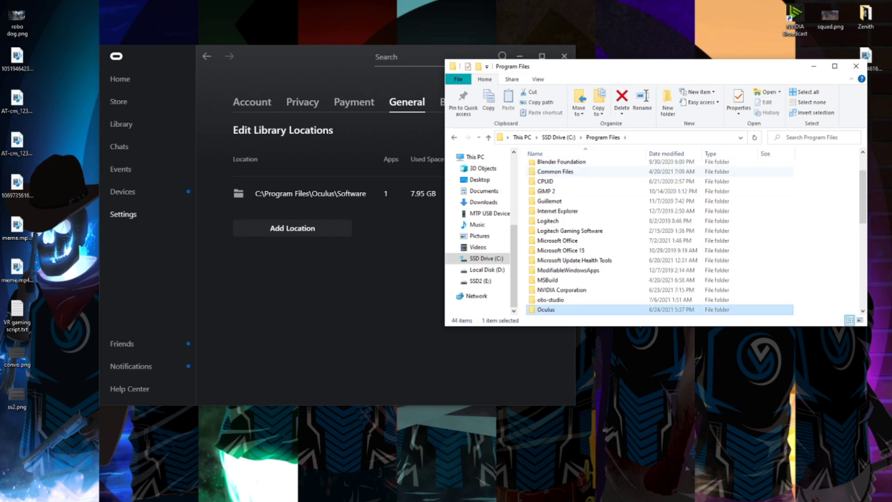
{"action": "double_click", "coordinate": [547, 308]}
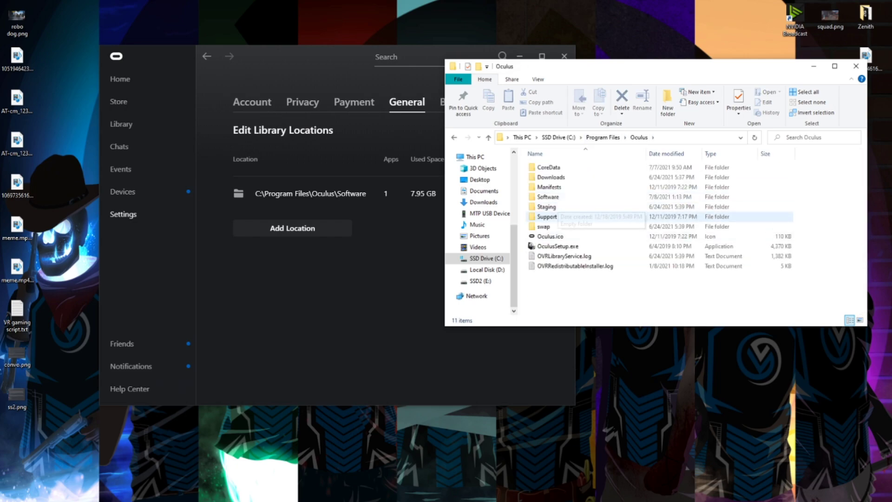
{"action": "double_click", "coordinate": [547, 216]}
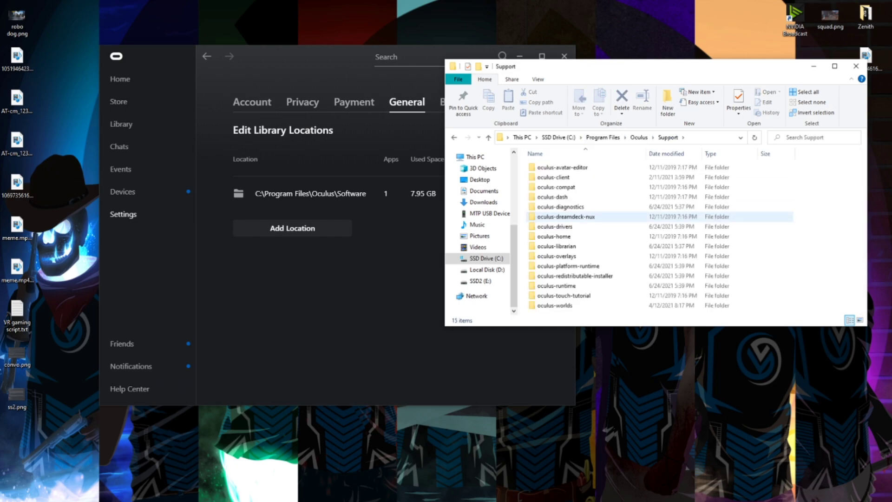
{"action": "double_click", "coordinate": [560, 207]}
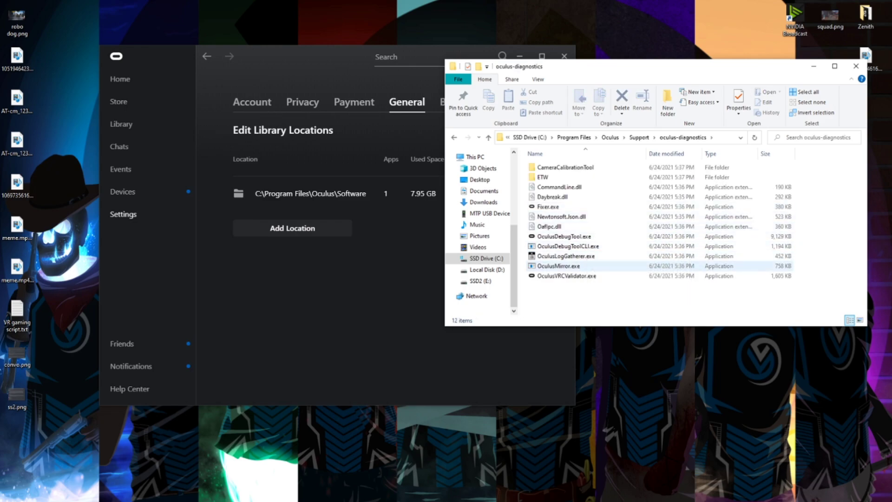
{"action": "double_click", "coordinate": [559, 266]}
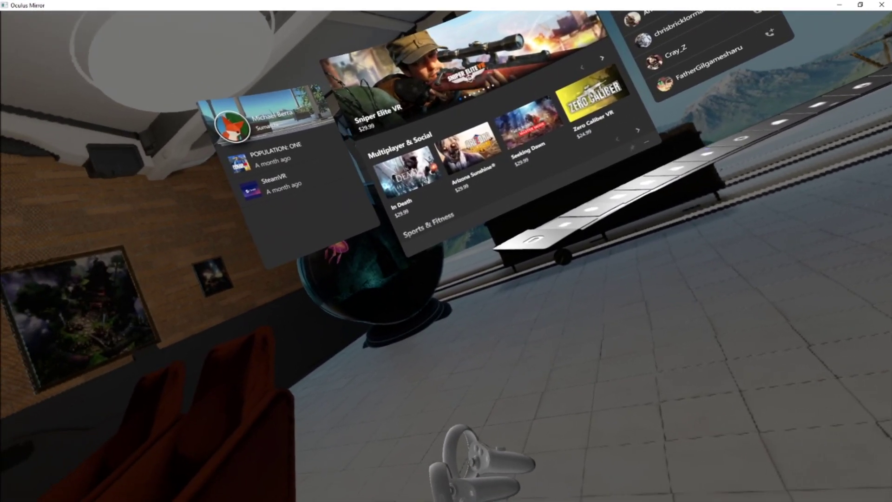
Set the Oculus Mirror eye view to Left-Eye Only, and return it to Right-Eye Only
{"action": "left_click", "coordinate": [28, 15]}
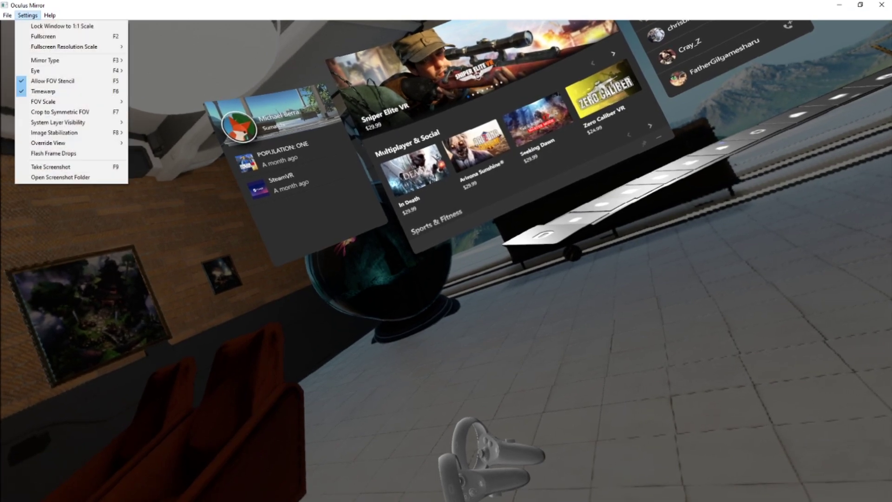
{"action": "mouse_move", "coordinate": [46, 60]}
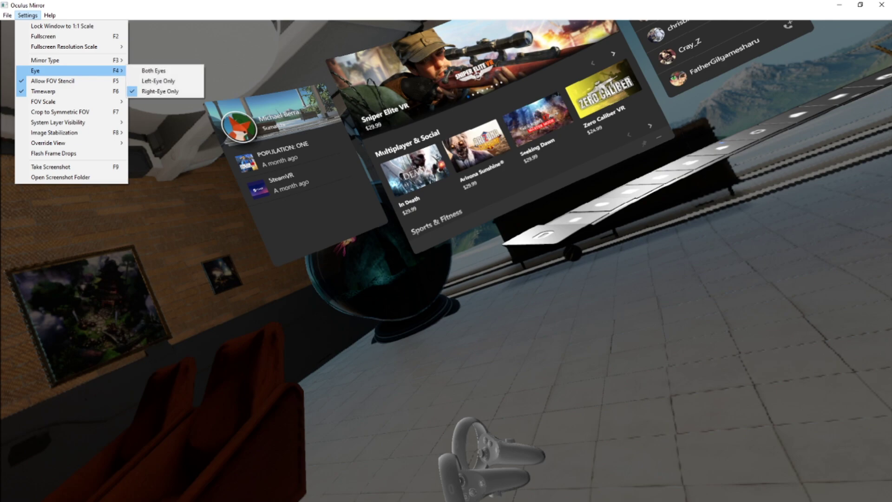
{"action": "left_click", "coordinate": [158, 81]}
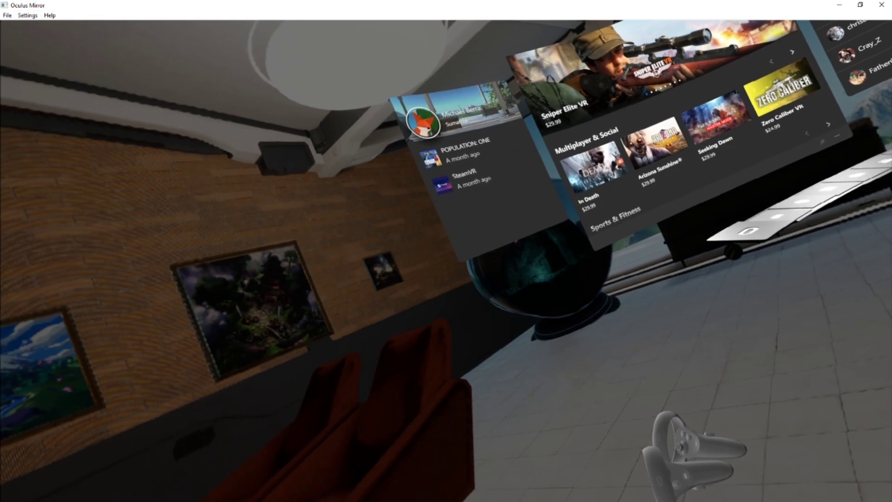
{"action": "left_click", "coordinate": [27, 15]}
{"action": "mouse_move", "coordinate": [46, 70]}
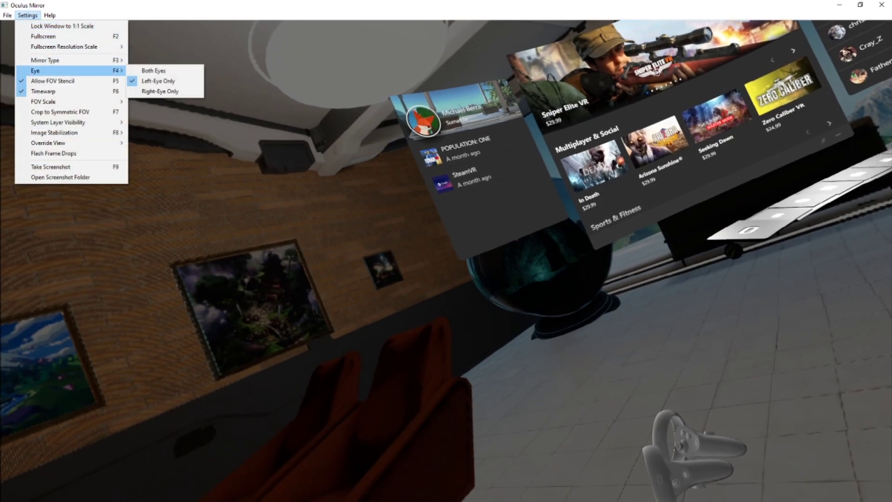
{"action": "left_click", "coordinate": [158, 91]}
Set the Oculus Mirror eye view to Both Eyes
{"action": "left_click", "coordinate": [27, 15]}
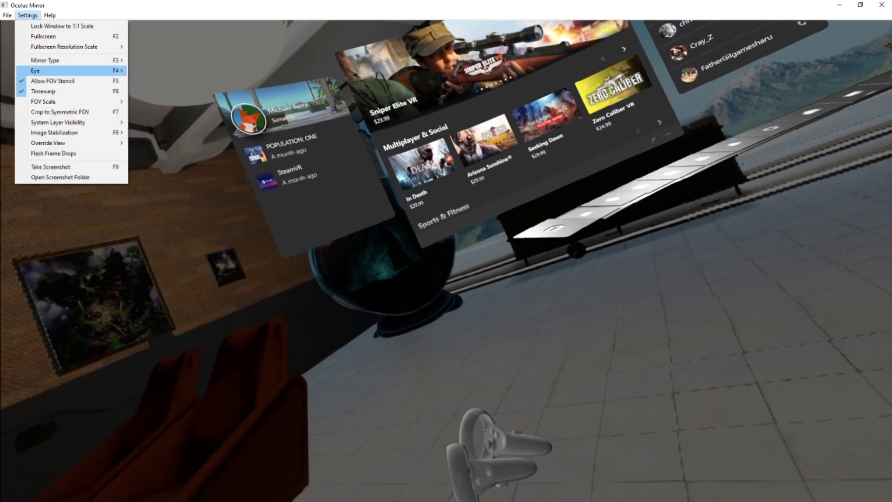
{"action": "mouse_move", "coordinate": [118, 70]}
{"action": "left_click", "coordinate": [158, 71]}
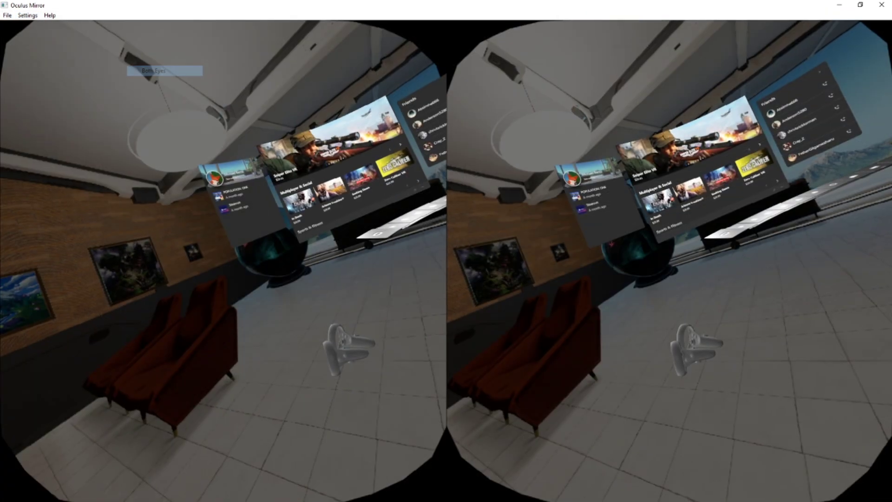
Change the mirror type to Post-Distortion, and set it back to Rectilinear
{"action": "left_click", "coordinate": [27, 15]}
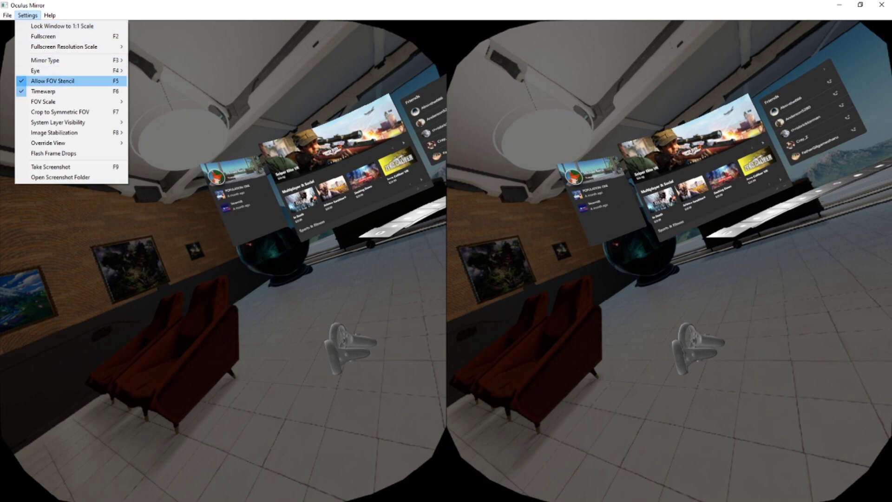
{"action": "mouse_move", "coordinate": [46, 71]}
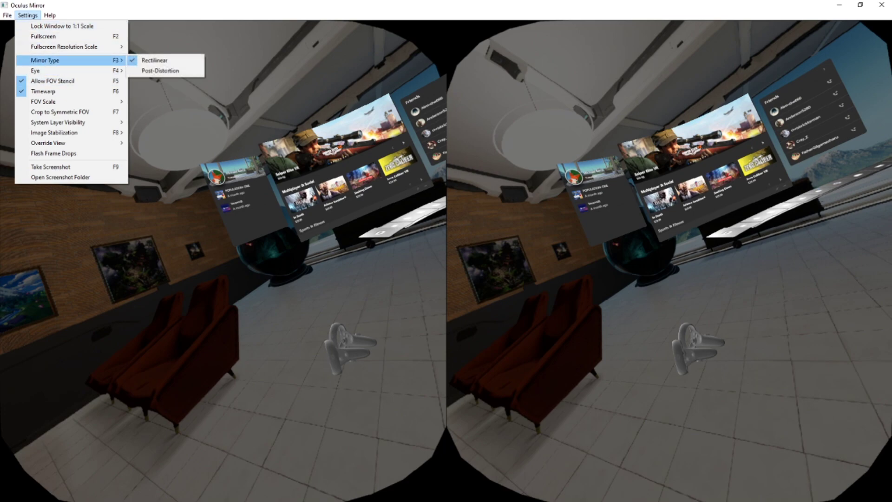
{"action": "left_click", "coordinate": [160, 70]}
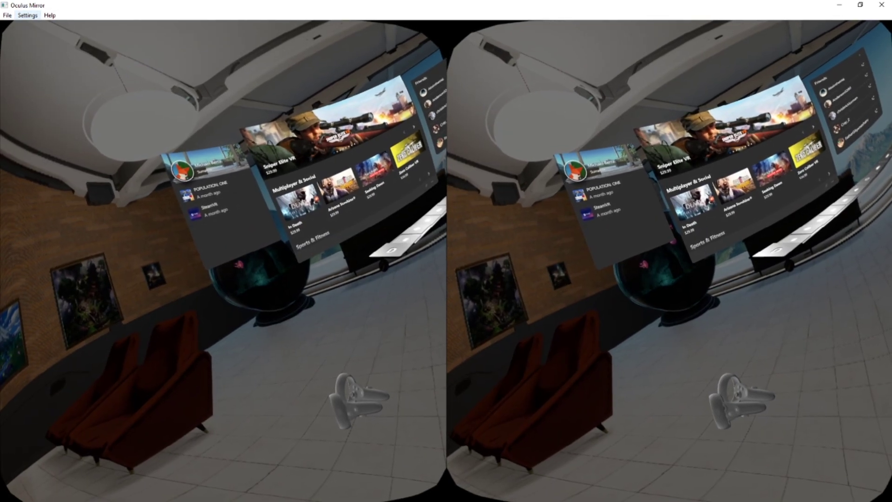
{"action": "left_click", "coordinate": [28, 15]}
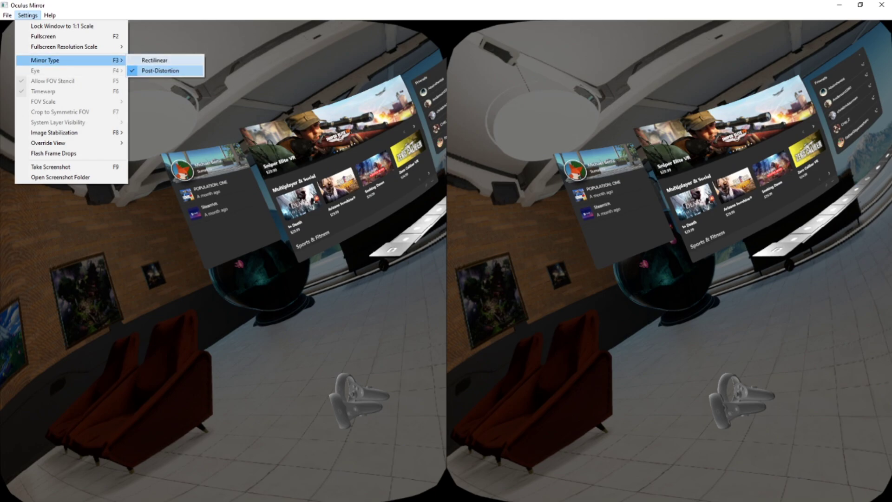
{"action": "left_click", "coordinate": [155, 60]}
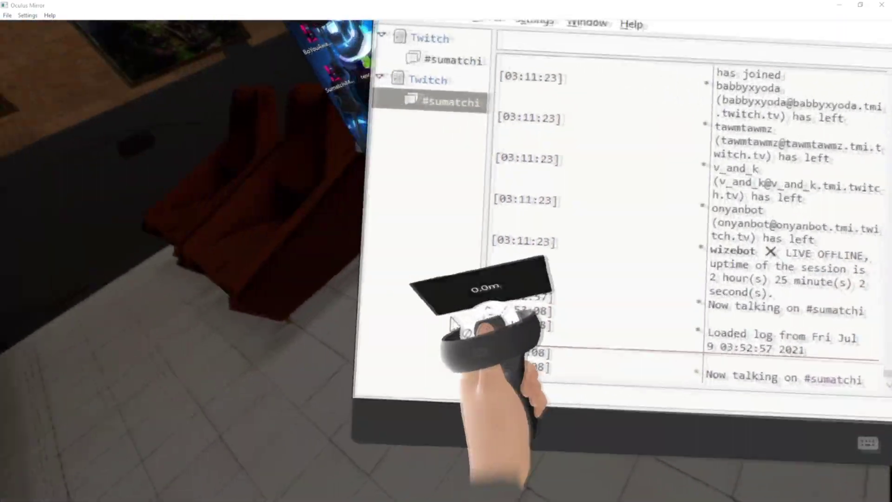
Reposition the floating Twitch chat window in the virtual room
{"action": "left_click_drag", "start_coordinate": [780, 256], "coordinate": [762, 275]}
{"action": "left_click_drag", "start_coordinate": [504, 351], "coordinate": [508, 351]}
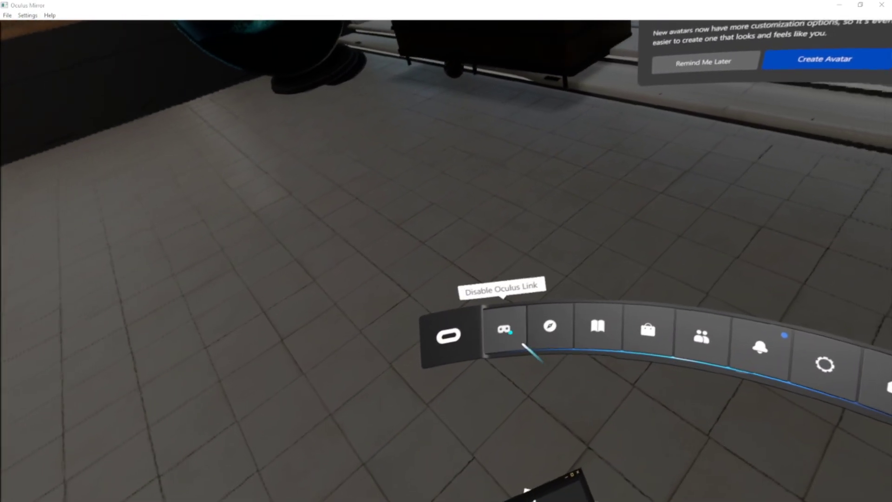
Bring up the Disable Oculus Link option from the Oculus dashboard in the headset
{"action": "left_click", "coordinate": [510, 333]}
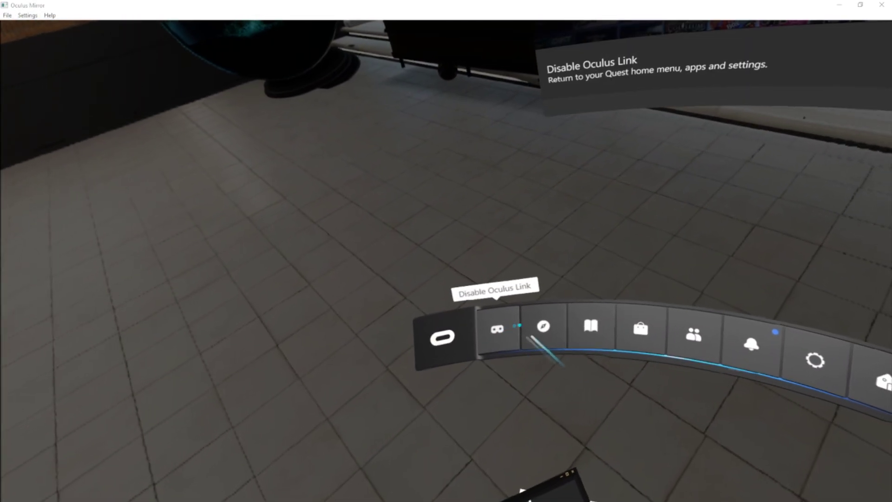
{"action": "left_click", "coordinate": [532, 333]}
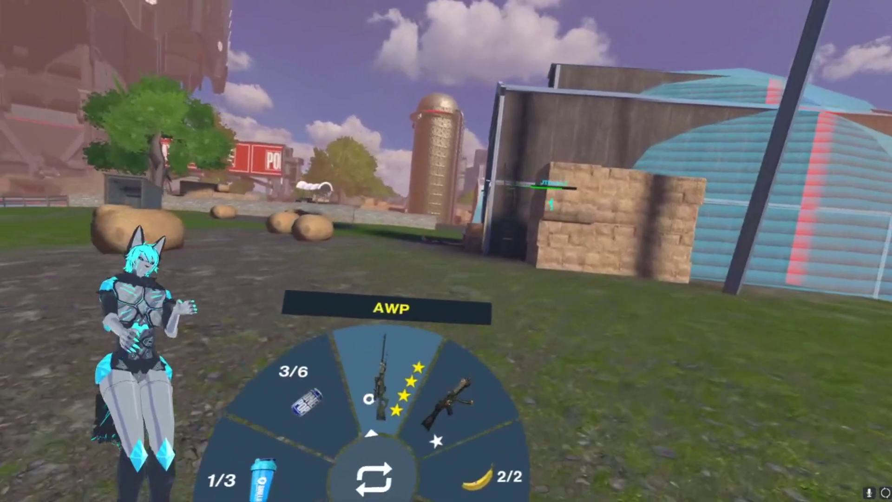
Open the battle menu in the game
{"action": "key", "text": "Escape"}
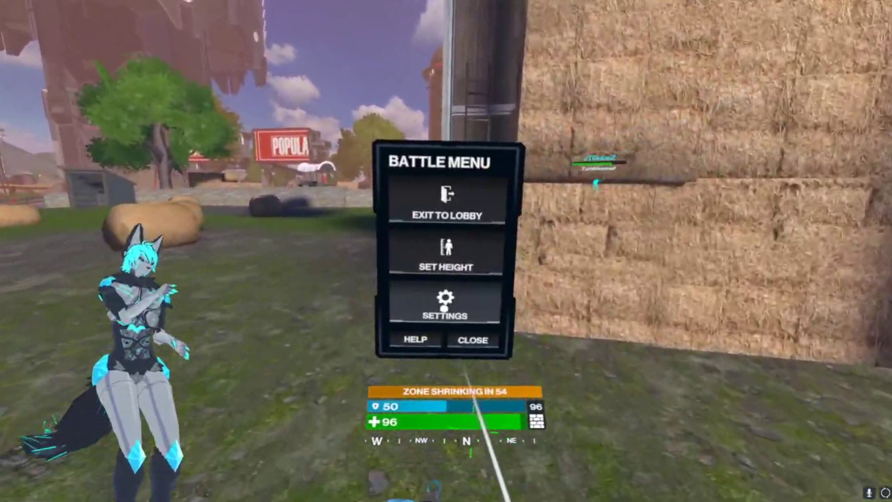